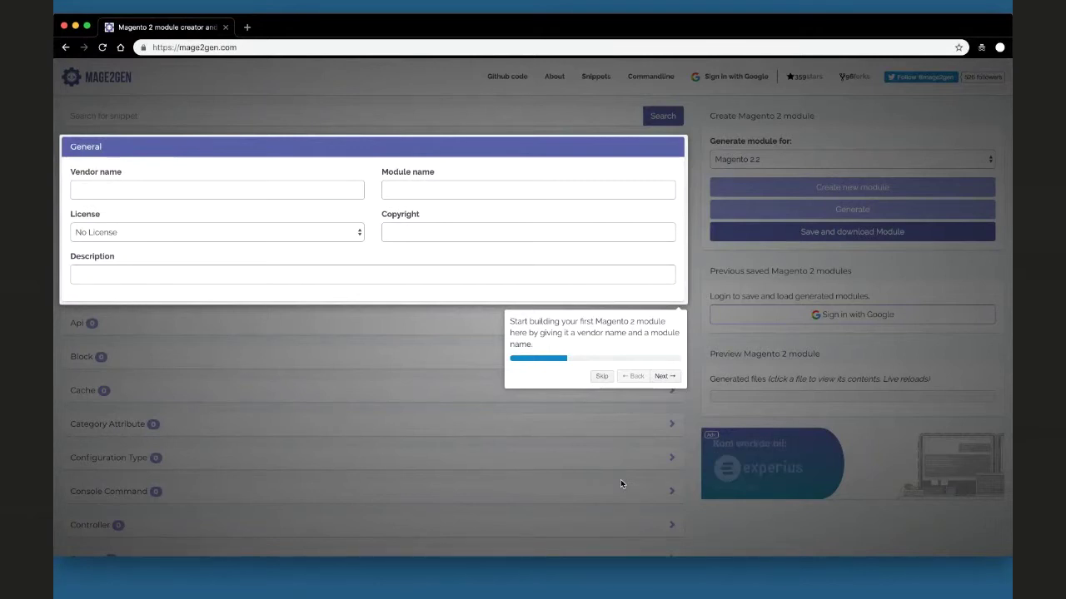
Skip the introductory tour and set the module's target version to Magento 2.3 (beta)
{"action": "left_click", "coordinate": [602, 377]}
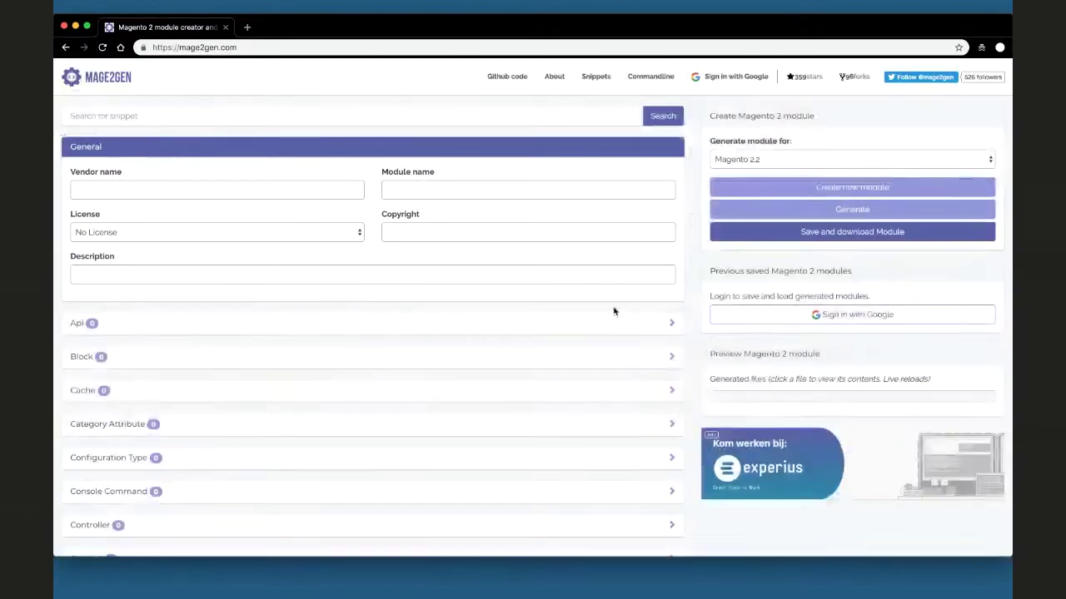
{"action": "left_click", "coordinate": [741, 159]}
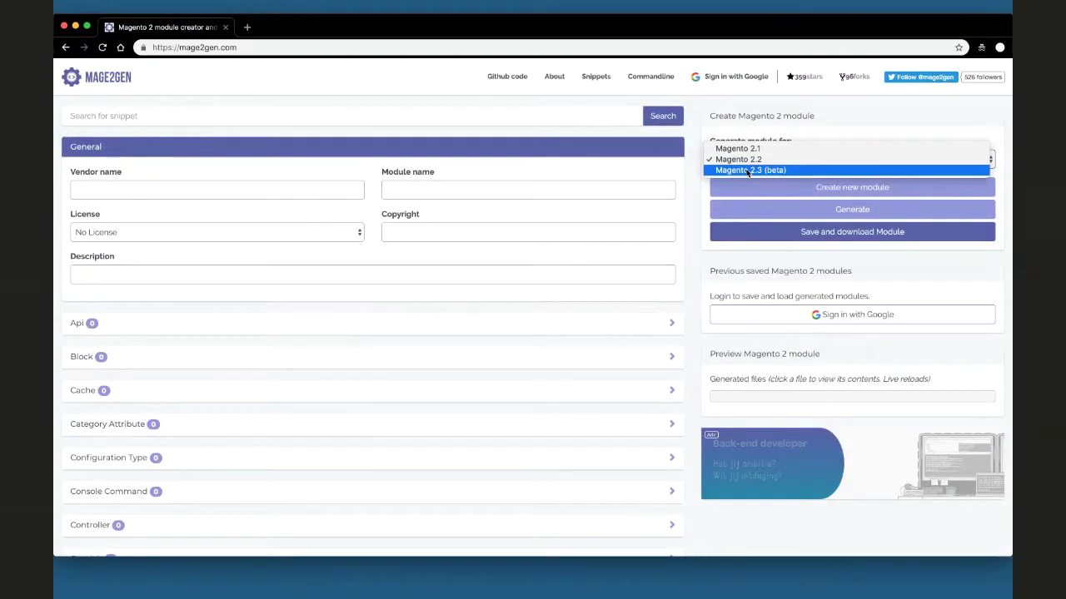
{"action": "left_click", "coordinate": [747, 172]}
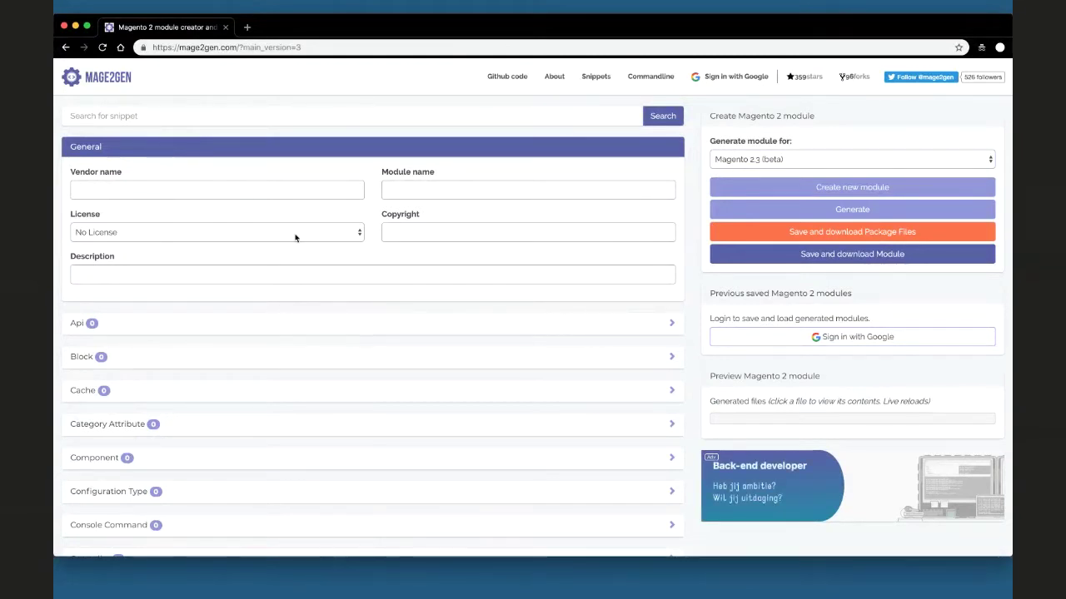
Set the vendor name to Mage2gen and the module name to ProductImageCarousel
{"action": "left_click", "coordinate": [280, 188]}
{"action": "type", "text": "Mage2gen"}
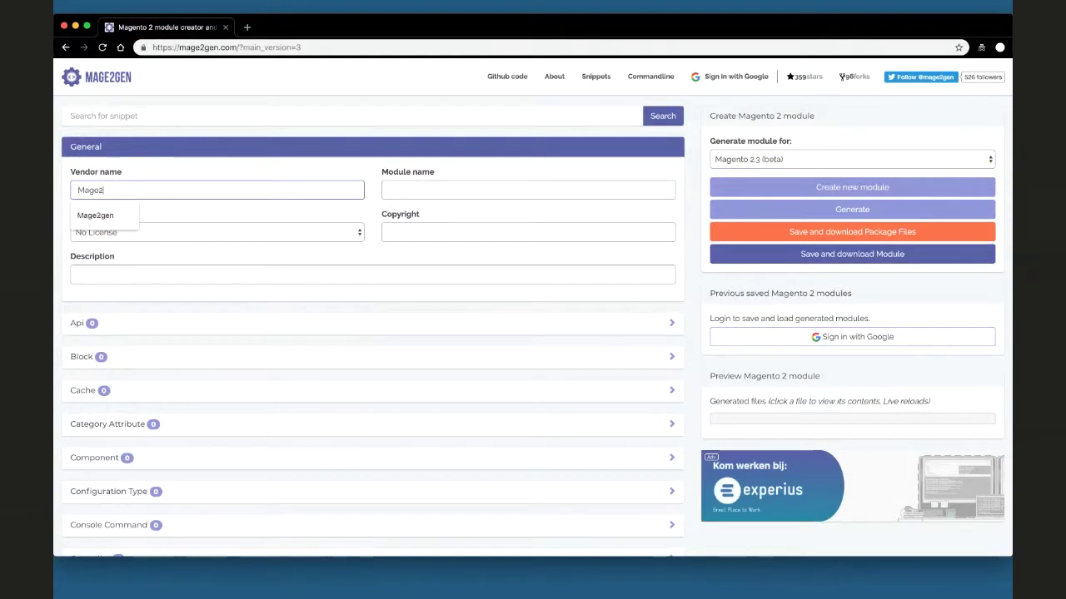
{"action": "key", "text": "Tab"}
{"action": "type", "text": "Product"}
{"action": "left_click", "coordinate": [428, 215]}
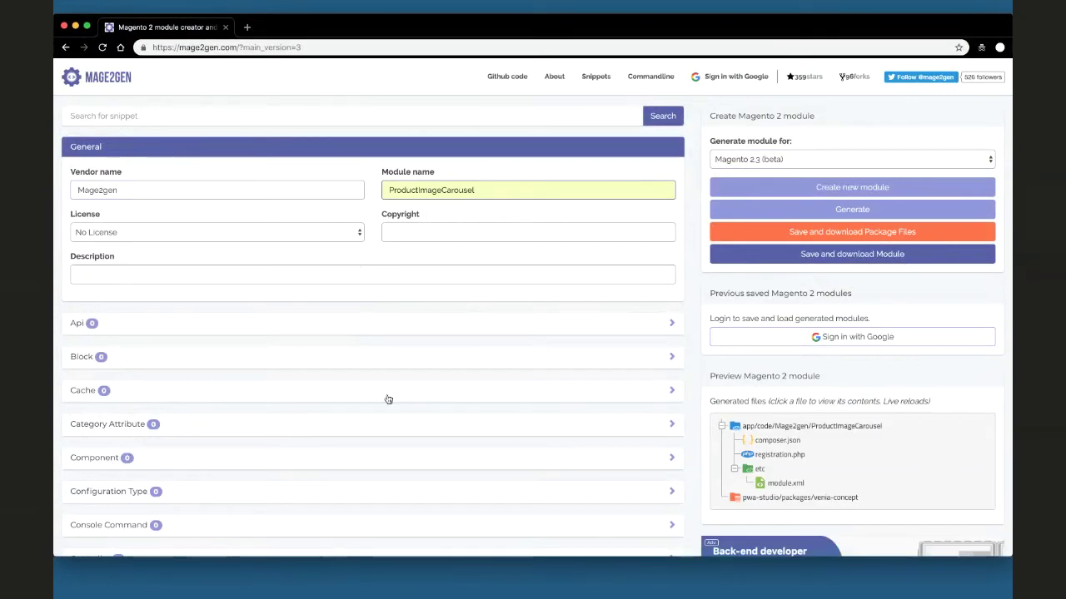
Add a component named carousel to the module, keeping css as its style type
{"action": "scroll", "coordinate": [147, 309], "scroll_direction": "down", "scroll_amount": 3}
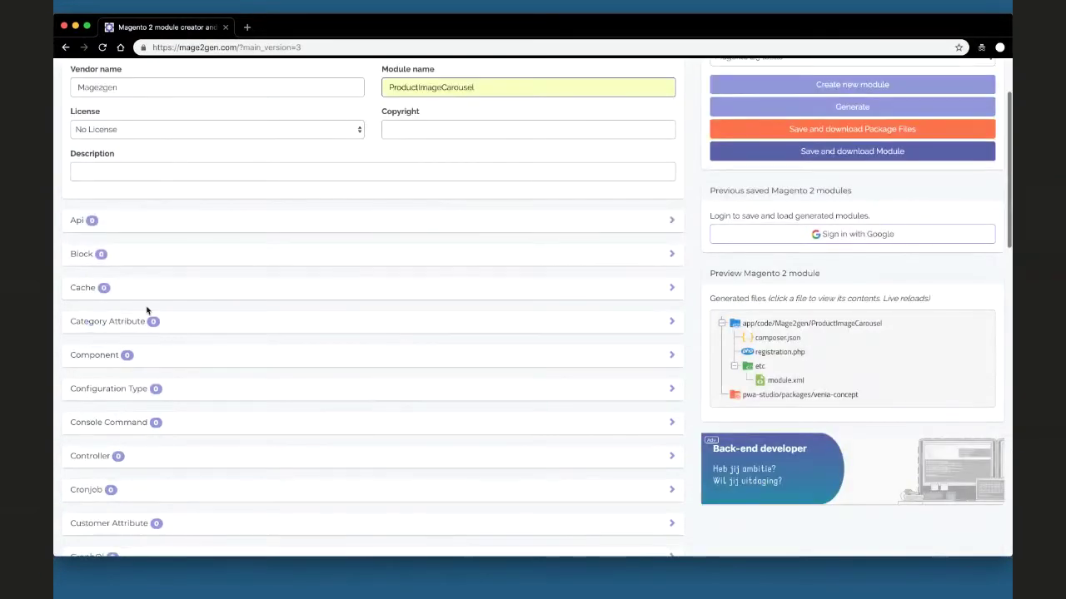
{"action": "left_click", "coordinate": [132, 357]}
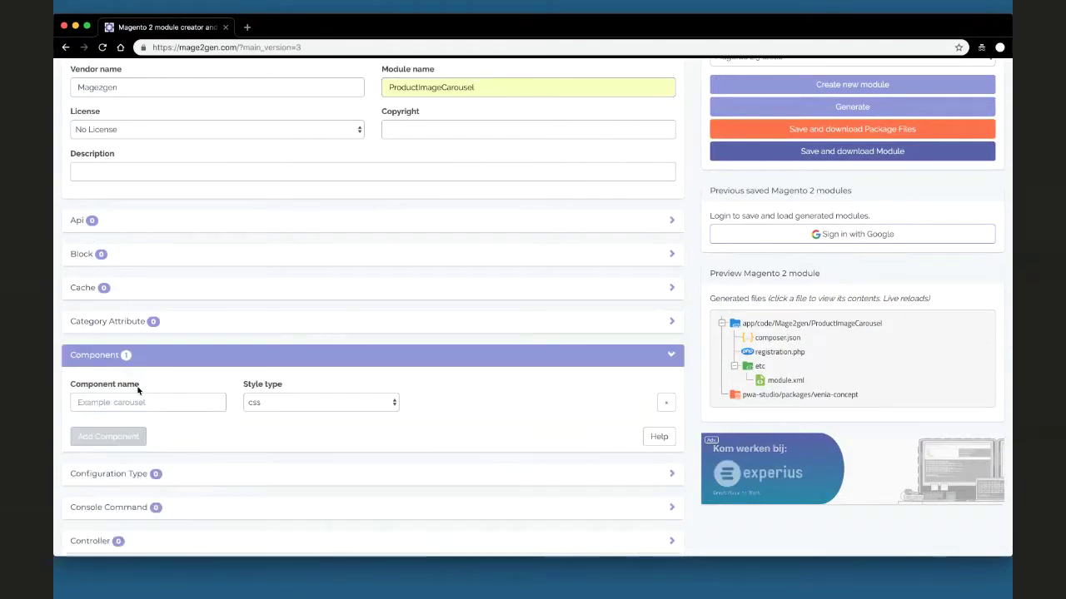
{"action": "left_click", "coordinate": [134, 402]}
{"action": "type", "text": "carousel"}
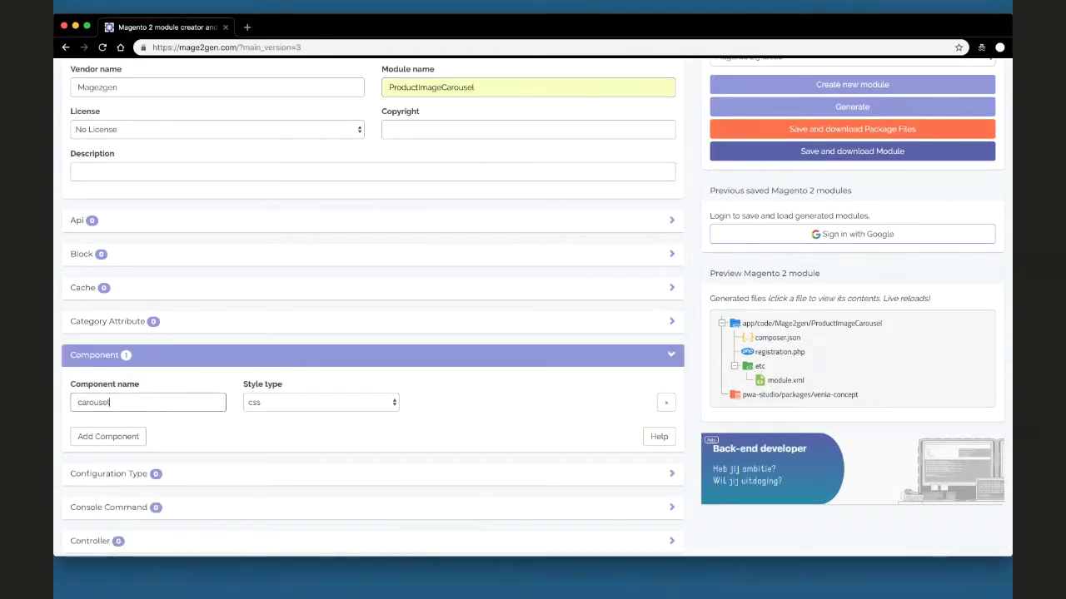
{"action": "left_click", "coordinate": [276, 403]}
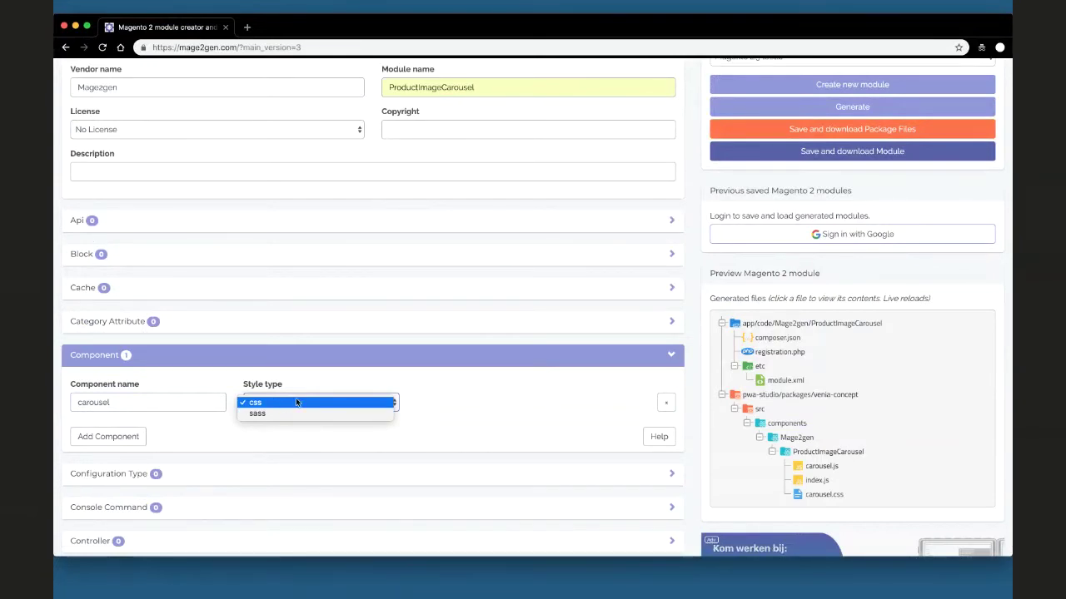
{"action": "left_click", "coordinate": [462, 411]}
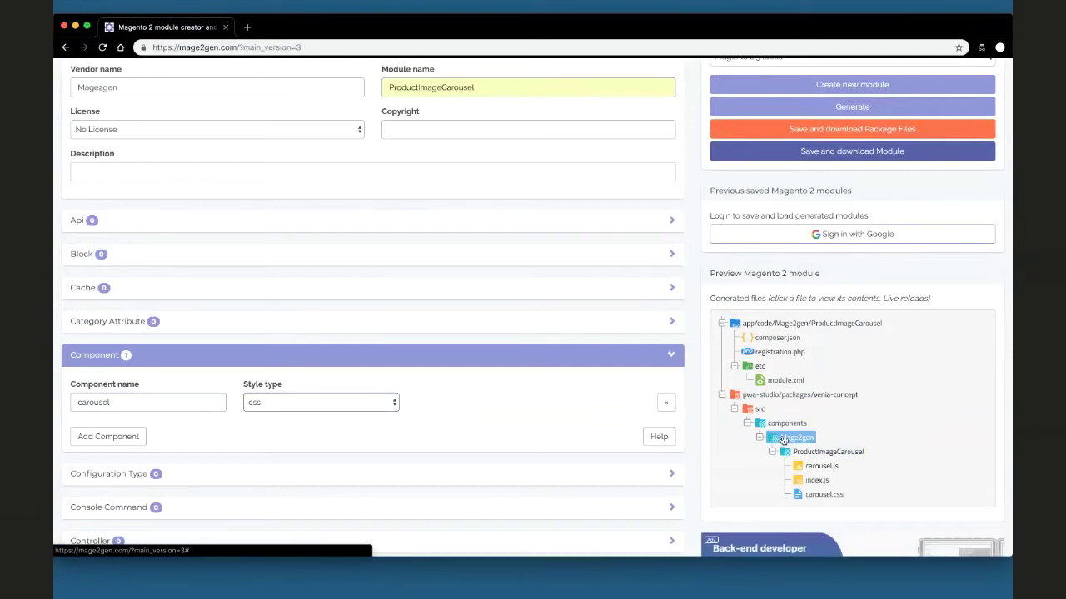
Preview the generated code of carousel.js and index.js in the ProductImageCarousel component folder
{"action": "left_click", "coordinate": [813, 468]}
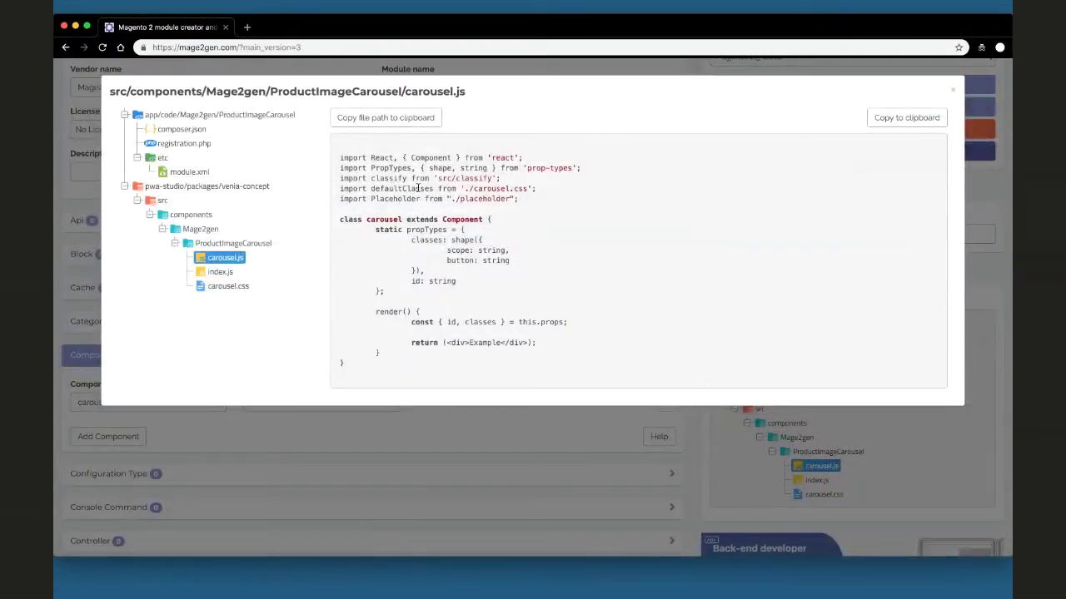
{"action": "left_click", "coordinate": [221, 273]}
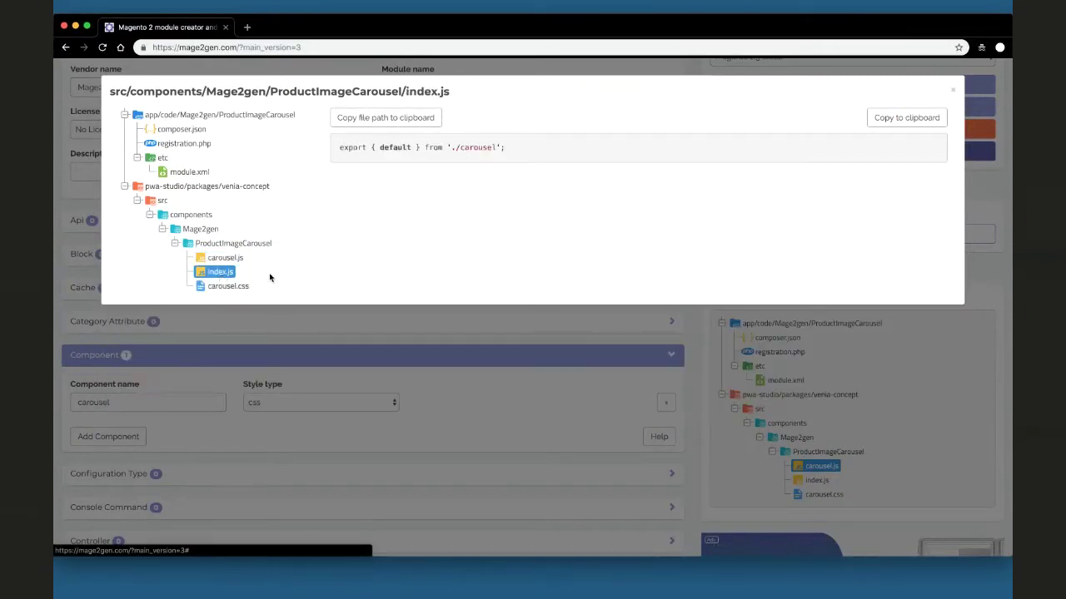
{"action": "left_click", "coordinate": [225, 258]}
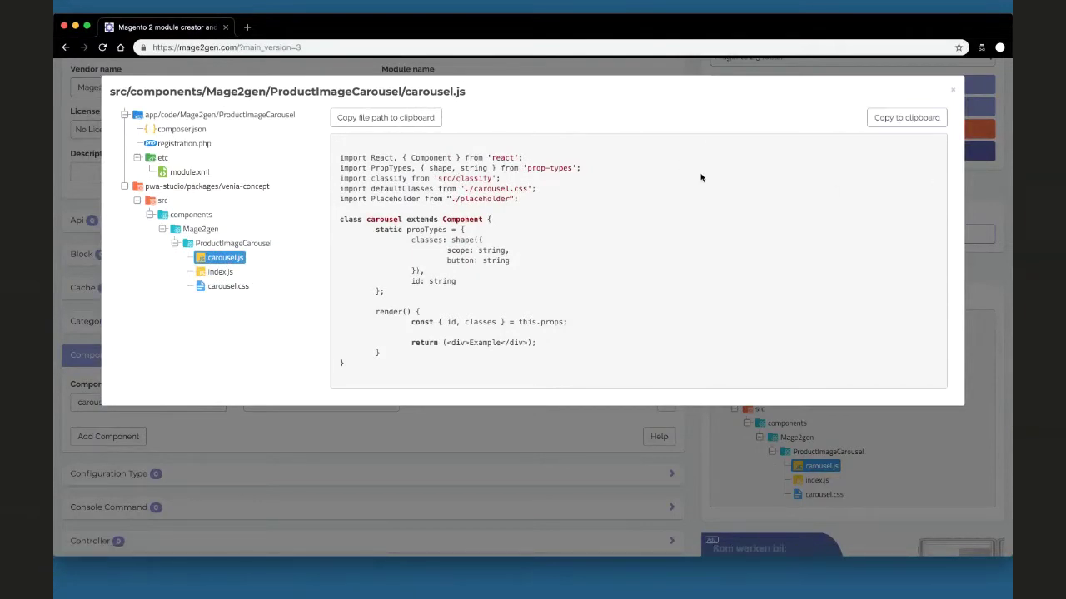
{"action": "key", "text": "Escape"}
Save the module for download, highlight its curl download and extract command, and close the download options
{"action": "left_click", "coordinate": [820, 158]}
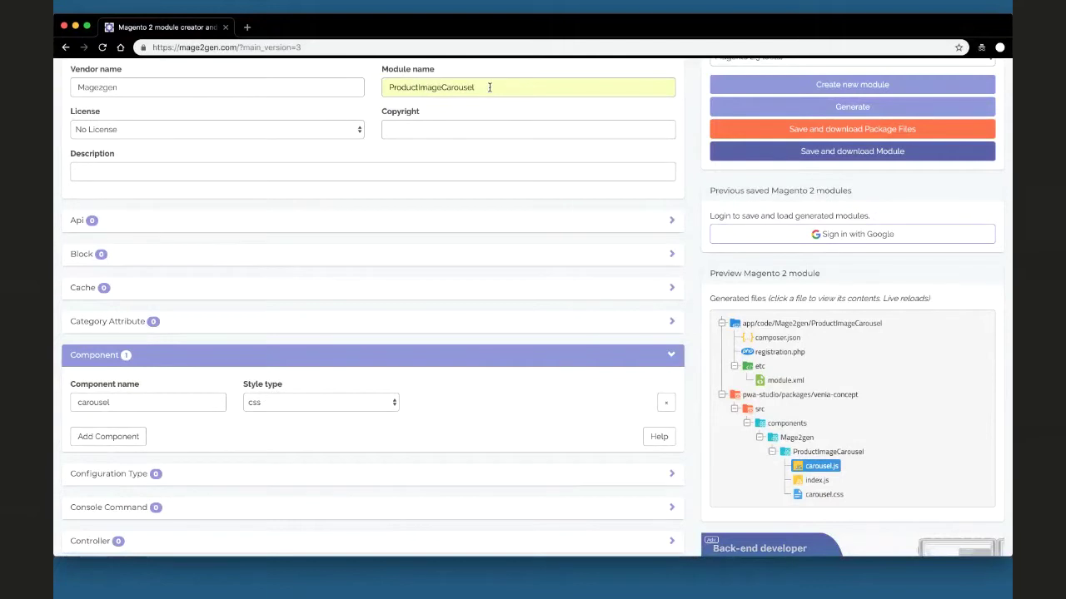
{"action": "left_click", "coordinate": [825, 159]}
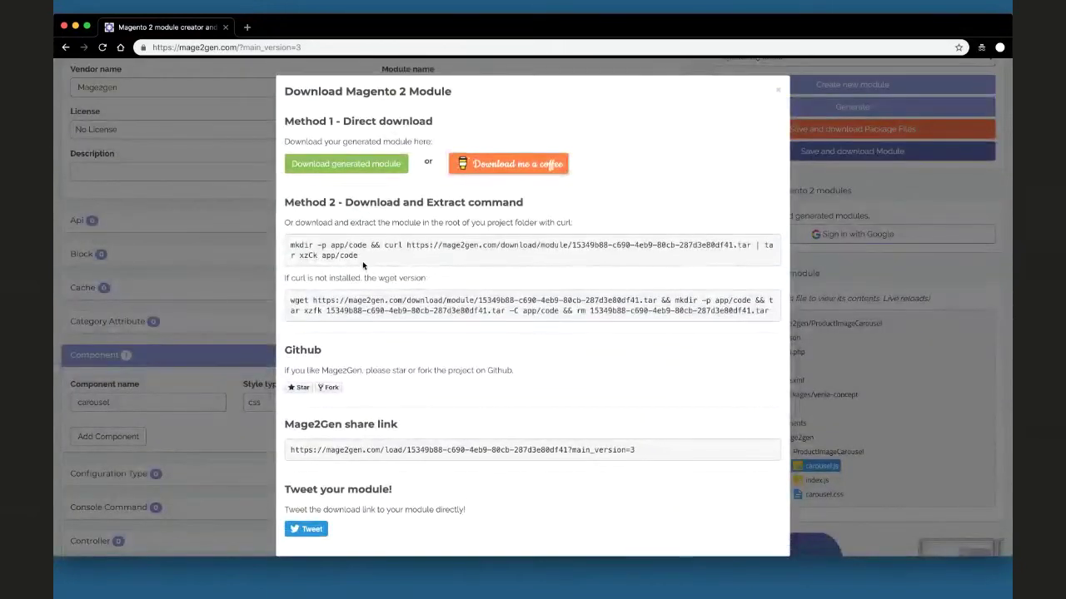
{"action": "left_click_drag", "start_coordinate": [359, 255], "coordinate": [290, 246]}
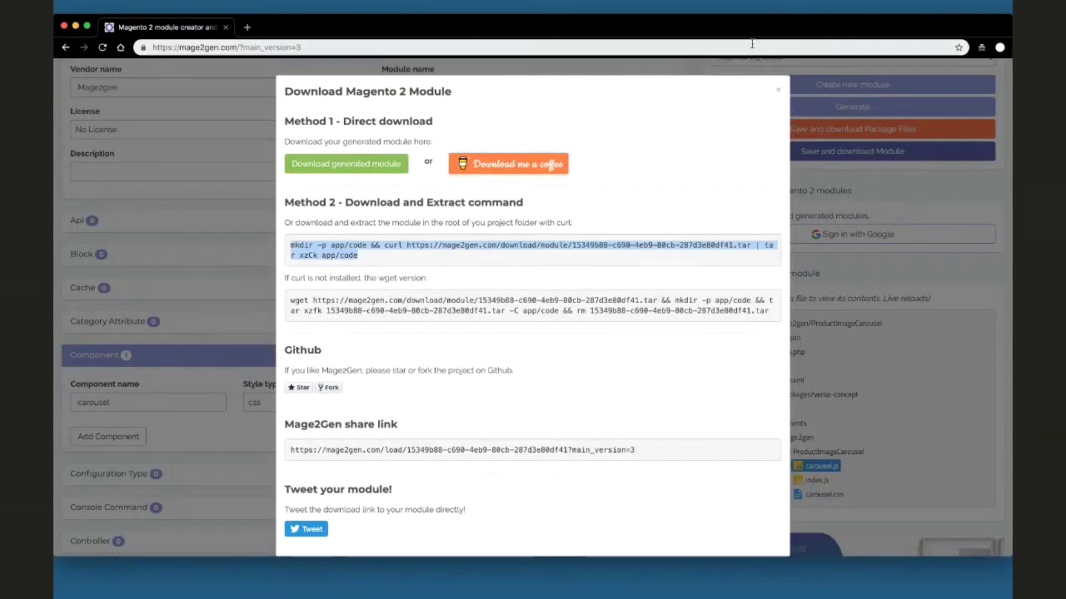
{"action": "left_click", "coordinate": [778, 90]}
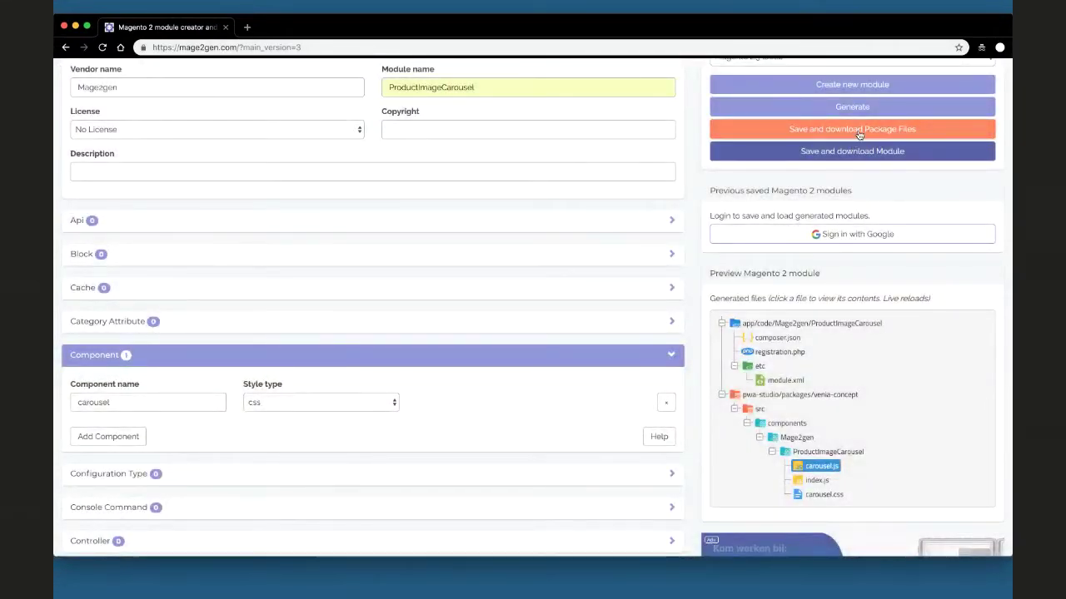
Save the PWA Studio package files for download and examine the curl command, highlighting its src path part
{"action": "left_click", "coordinate": [859, 135]}
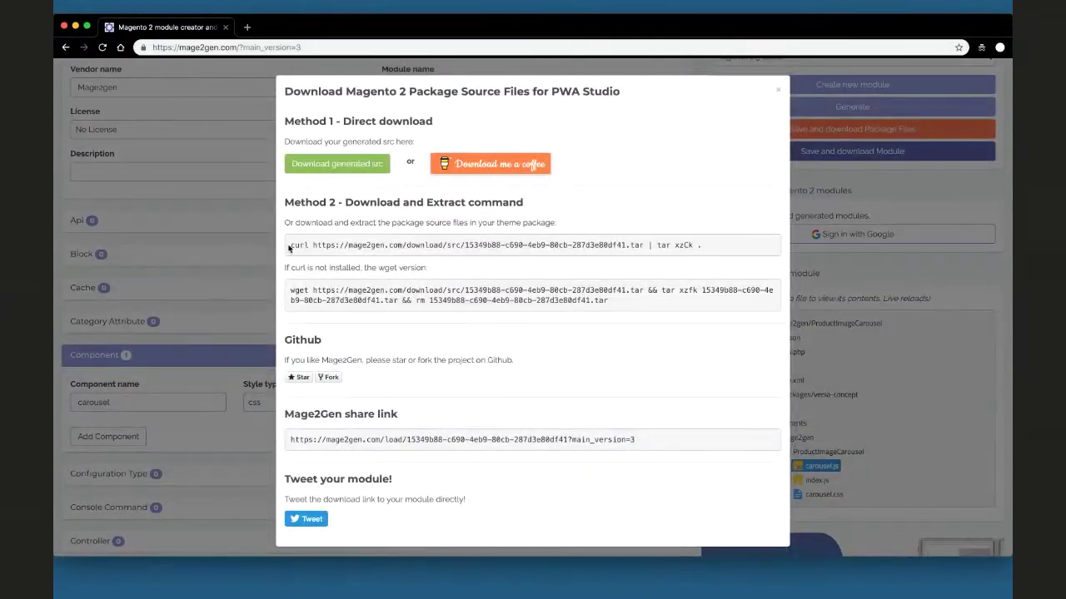
{"action": "left_click_drag", "start_coordinate": [289, 248], "coordinate": [582, 243]}
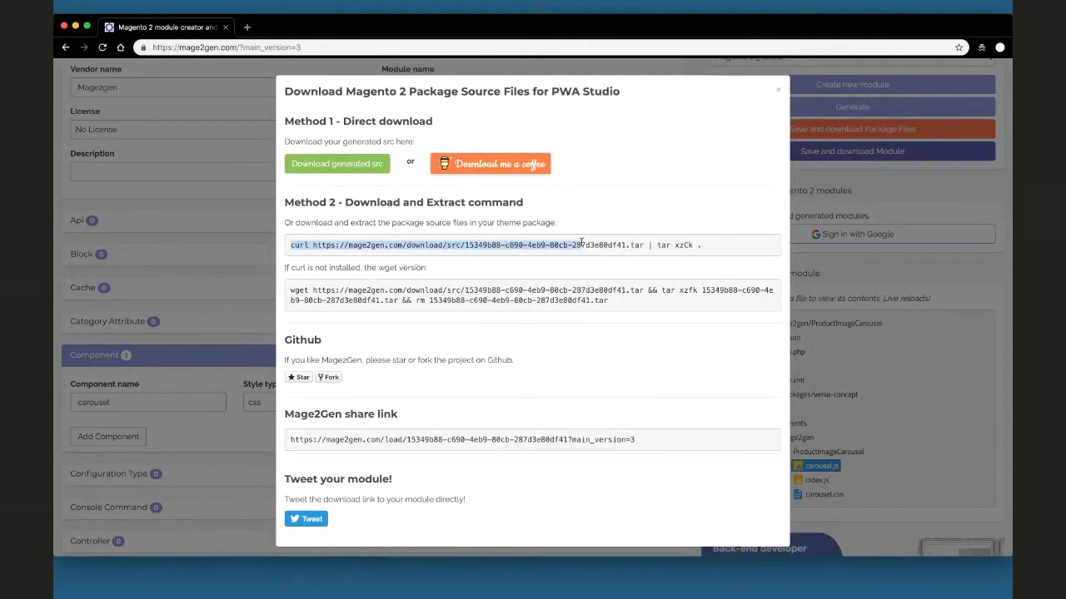
{"action": "double_click", "coordinate": [454, 246]}
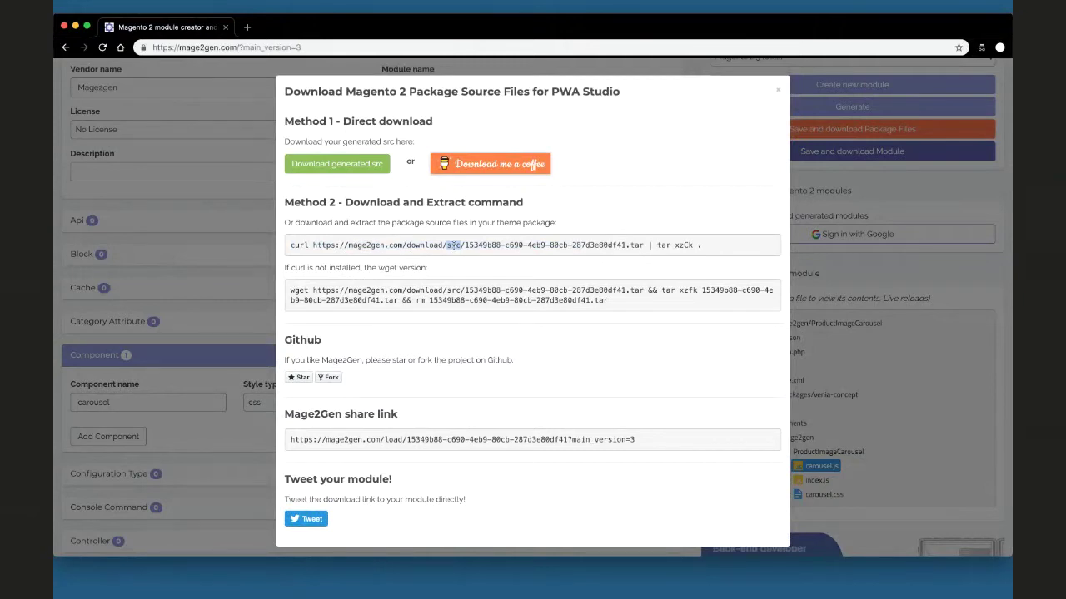
{"action": "left_click", "coordinate": [778, 90]}
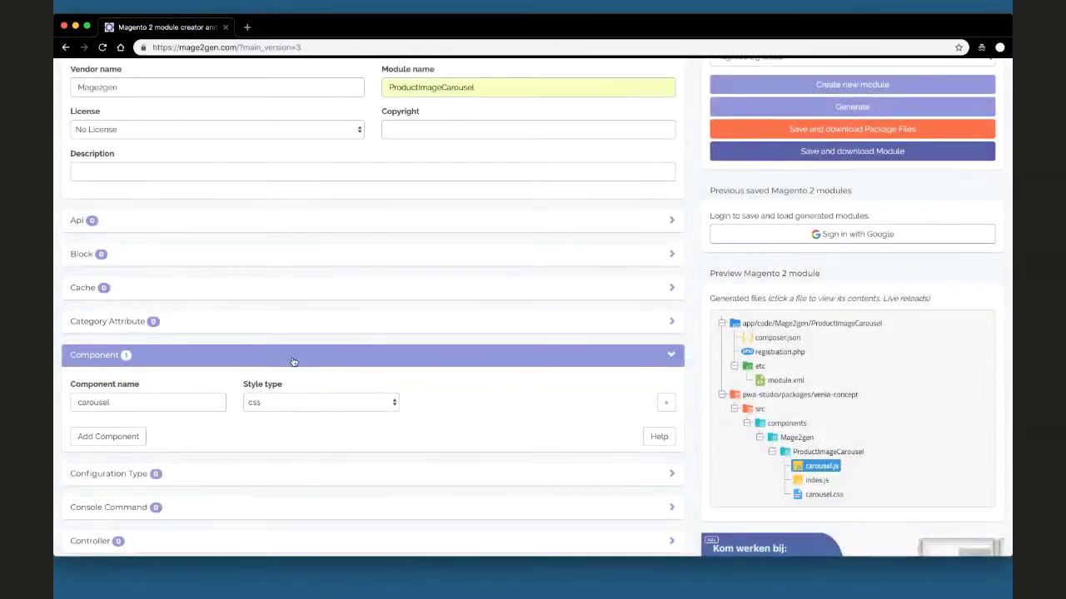
Add a GraphQL entry of base type Query with the identifier products and the description test
{"action": "left_click", "coordinate": [214, 357]}
{"action": "scroll", "coordinate": [180, 387], "scroll_direction": "down", "scroll_amount": 5}
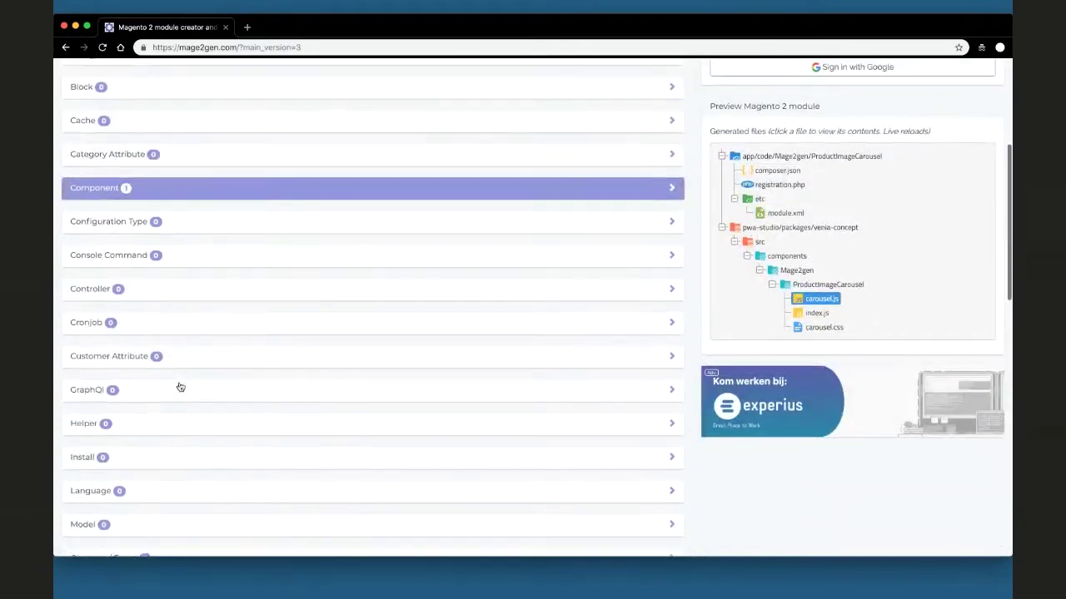
{"action": "left_click", "coordinate": [107, 114]}
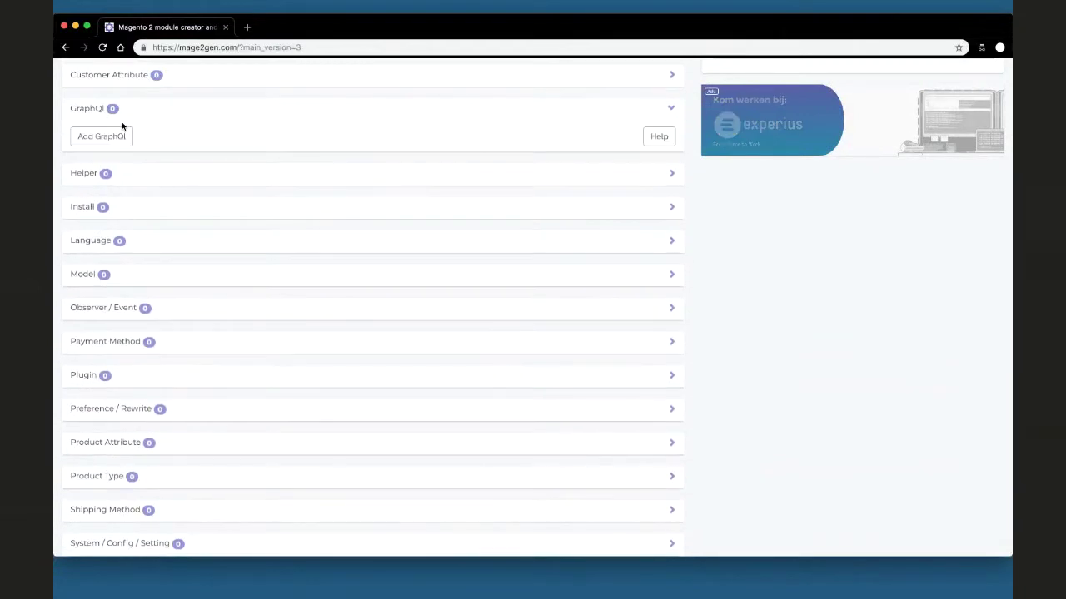
{"action": "left_click", "coordinate": [114, 134]}
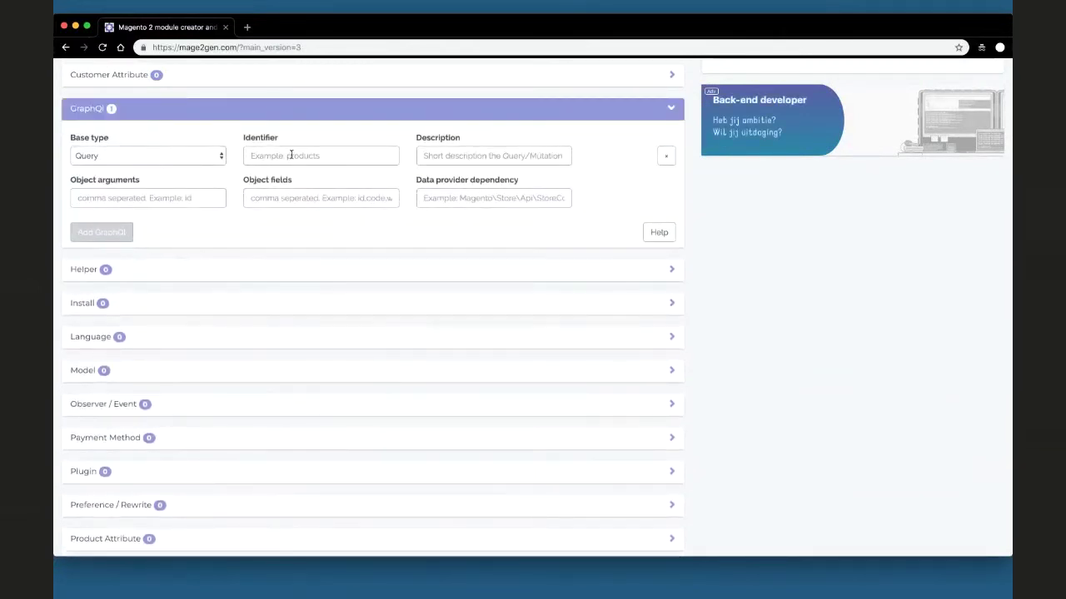
{"action": "left_click", "coordinate": [296, 158]}
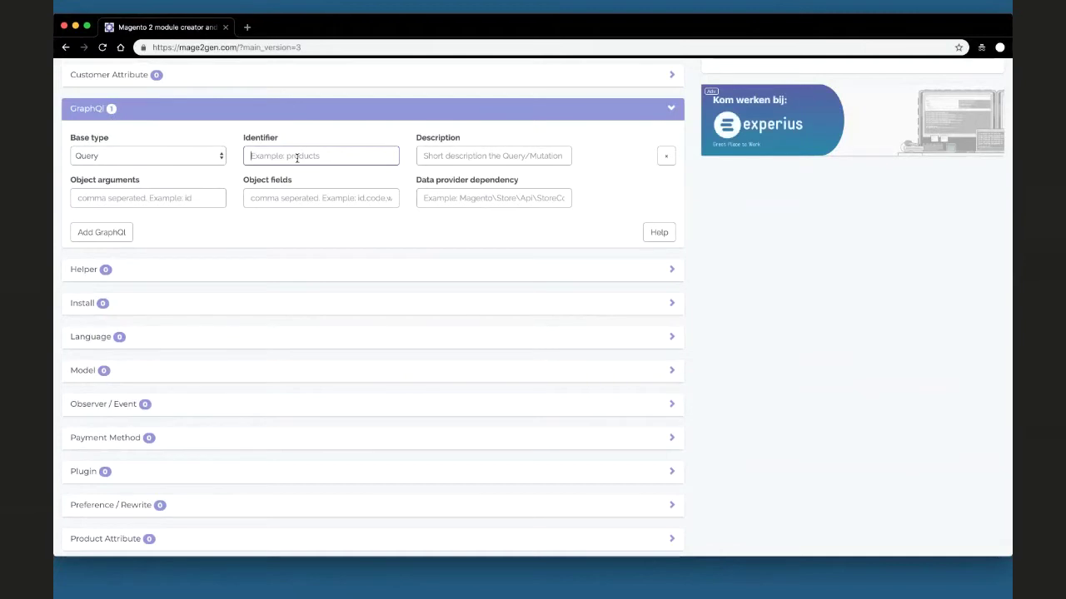
{"action": "type", "text": "products"}
{"action": "left_click", "coordinate": [511, 158]}
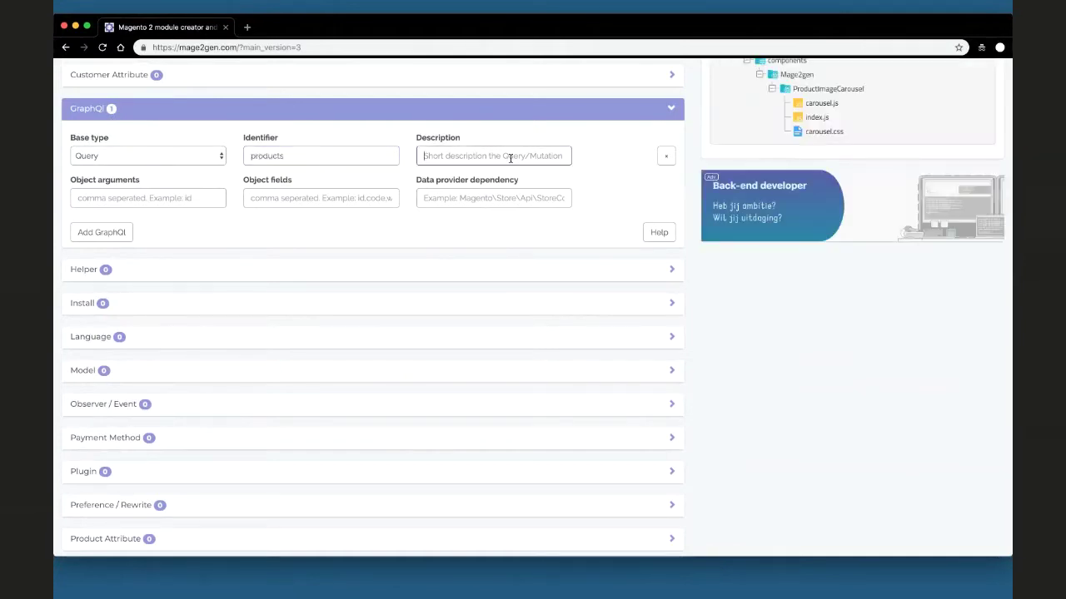
{"action": "type", "text": "test"}
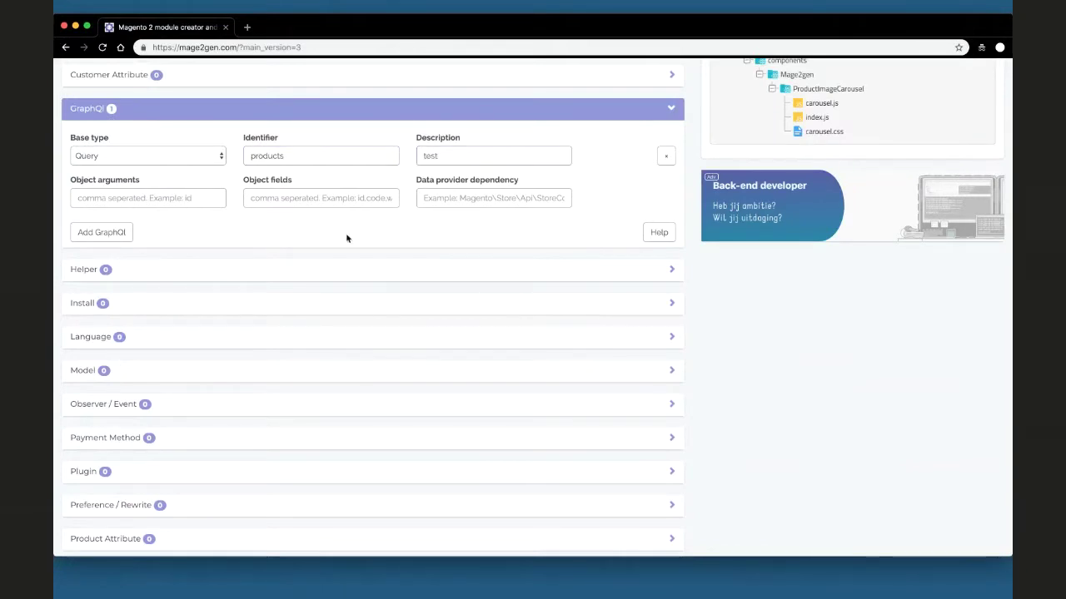
Set the GraphQL query's object arguments to id and its object fields to id,code
{"action": "left_click", "coordinate": [172, 197]}
{"action": "type", "text": "id"}
{"action": "key", "text": "Tab"}
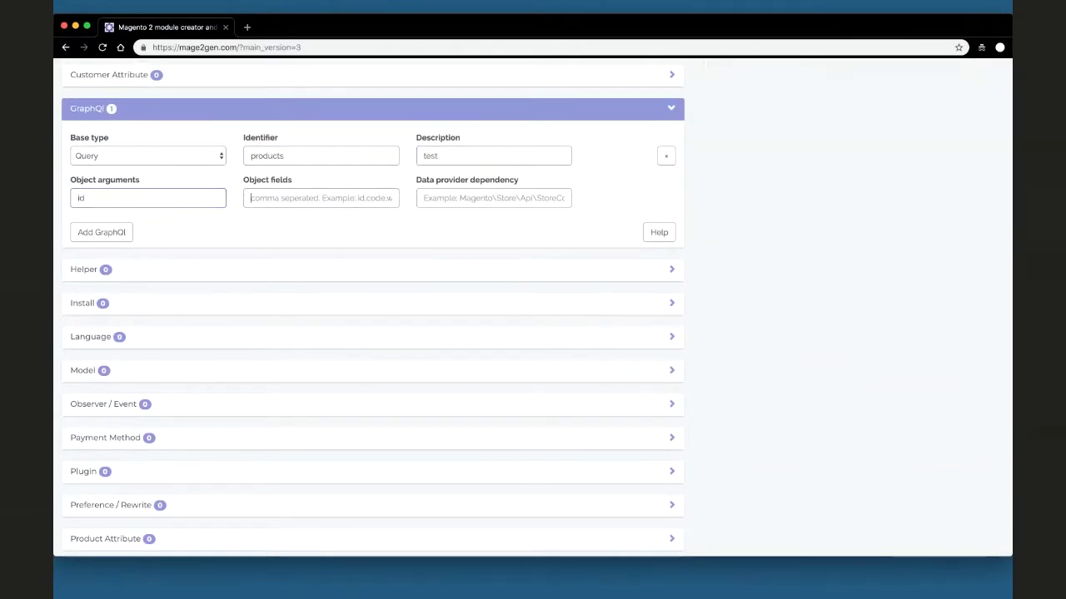
{"action": "type", "text": "id,code"}
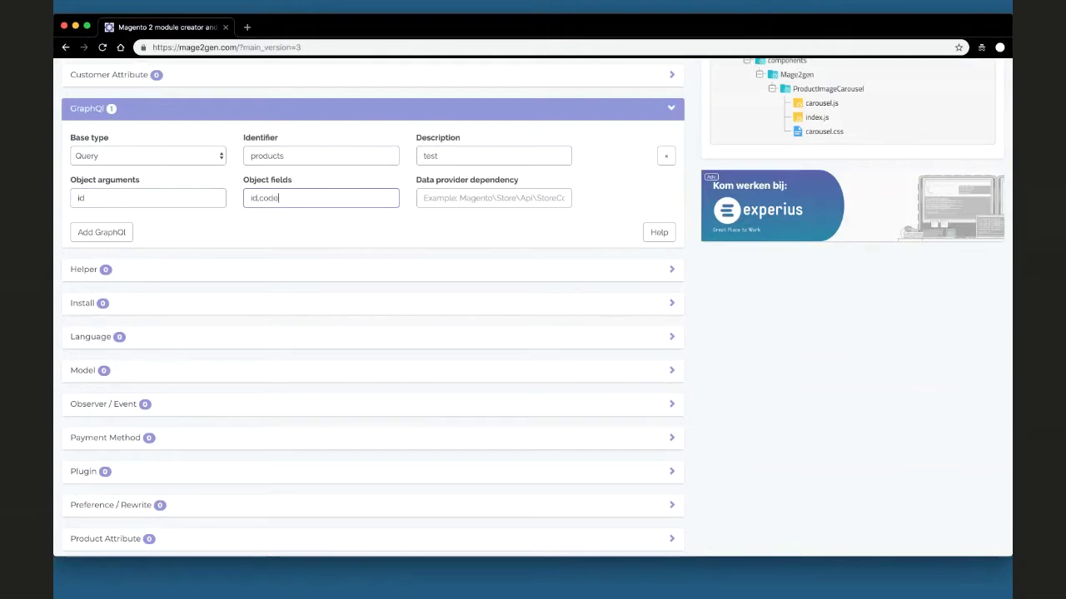
Preview the generated getProducts.graphql file in the Mage2gen queries folder and close the preview
{"action": "scroll", "coordinate": [274, 240], "scroll_direction": "up", "scroll_amount": 1}
{"action": "scroll", "coordinate": [274, 241], "scroll_direction": "up", "scroll_amount": 4}
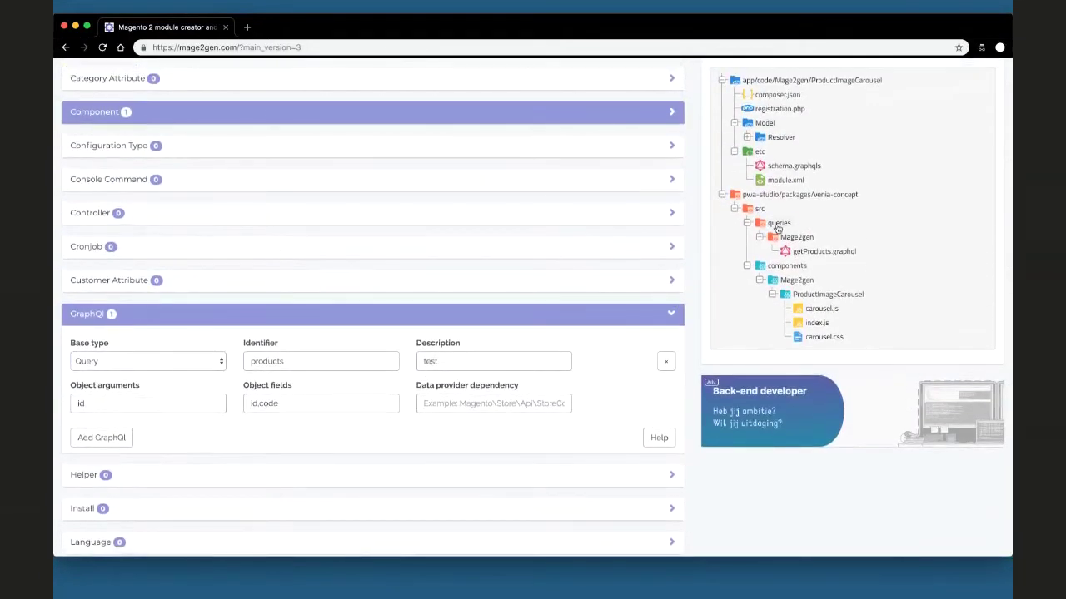
{"action": "left_click", "coordinate": [766, 223]}
{"action": "left_click", "coordinate": [839, 252]}
{"action": "left_click", "coordinate": [843, 253]}
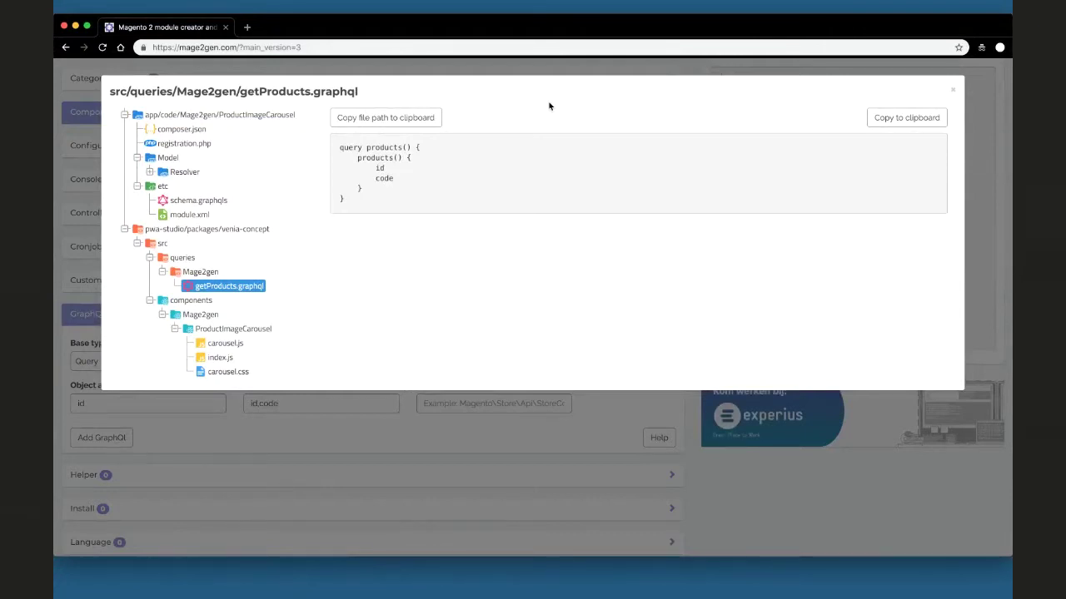
{"action": "key", "text": "Escape"}
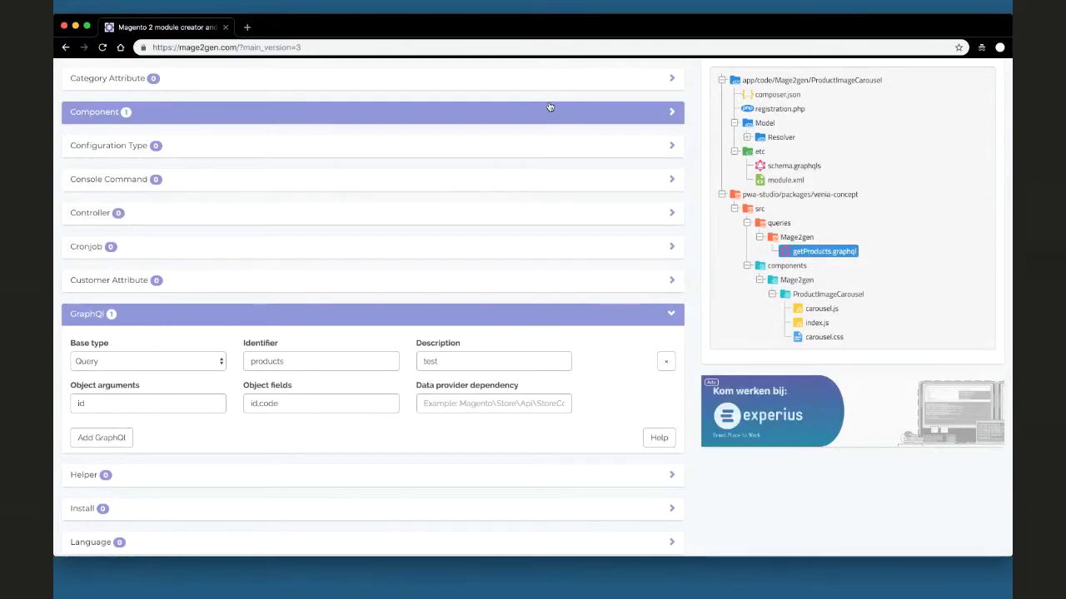
Open the site's page on the interactive command line tool and select its web address
{"action": "scroll", "coordinate": [549, 107], "scroll_direction": "up", "scroll_amount": 5}
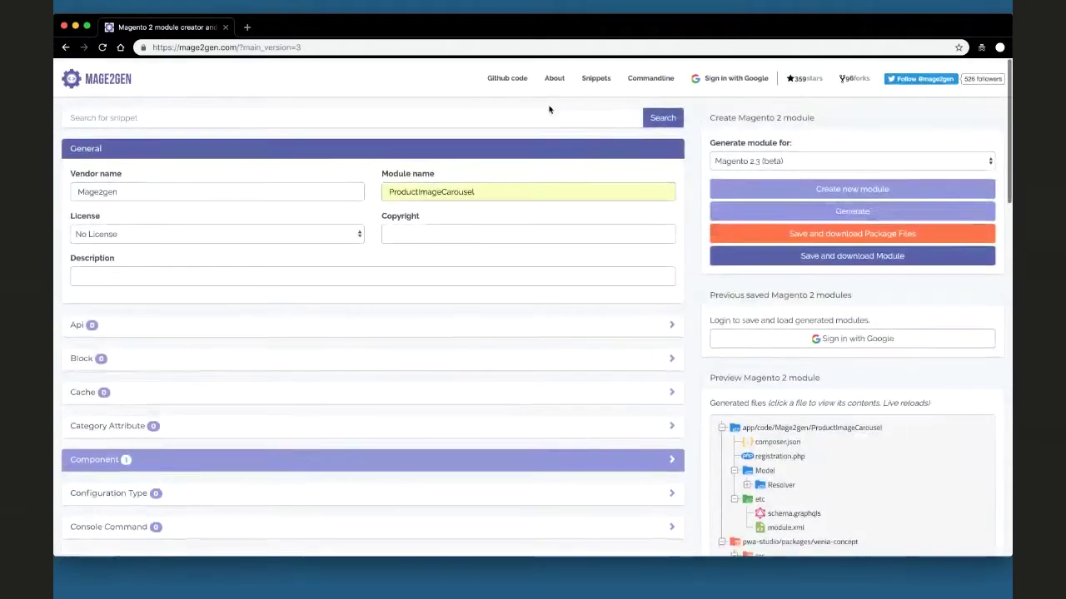
{"action": "left_click", "coordinate": [649, 78]}
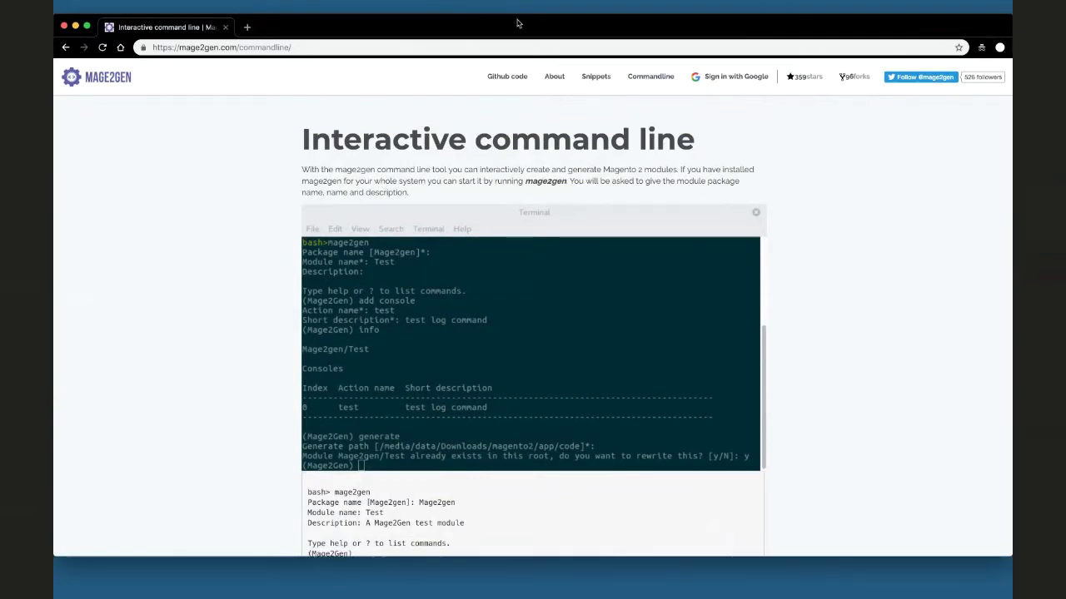
{"action": "left_click", "coordinate": [505, 43]}
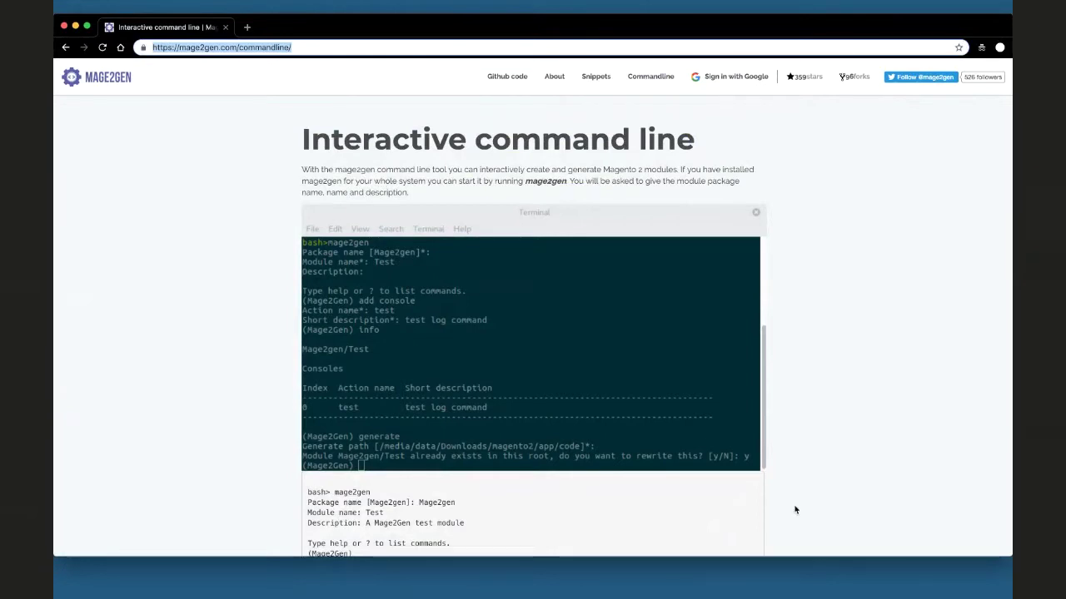
Return to the browser and open the Mage2Gen home page with the module generator form
{"action": "left_click", "coordinate": [851, 587]}
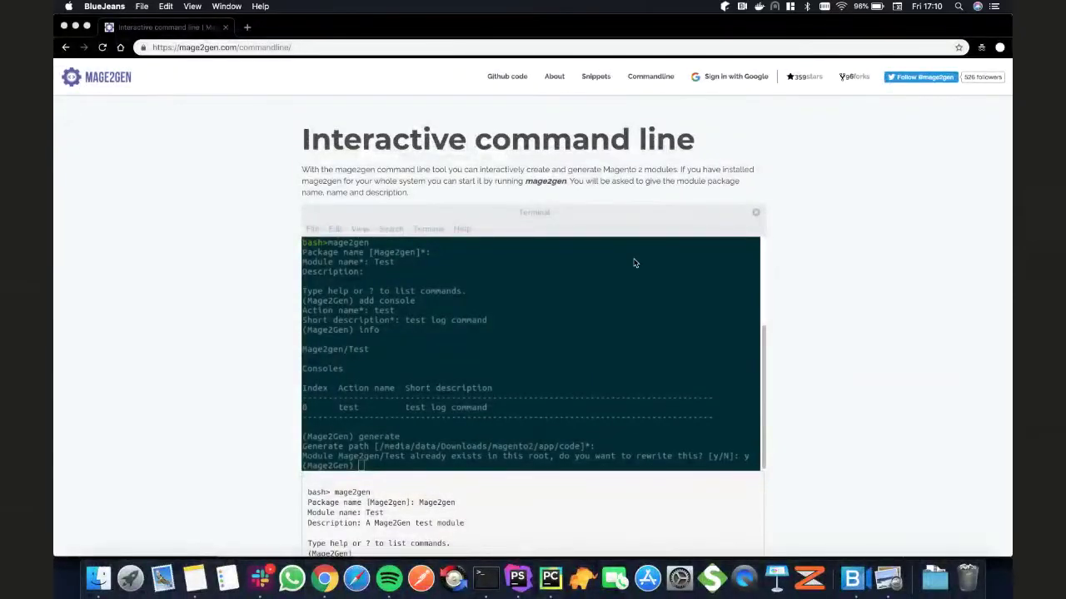
{"action": "left_click", "coordinate": [259, 69]}
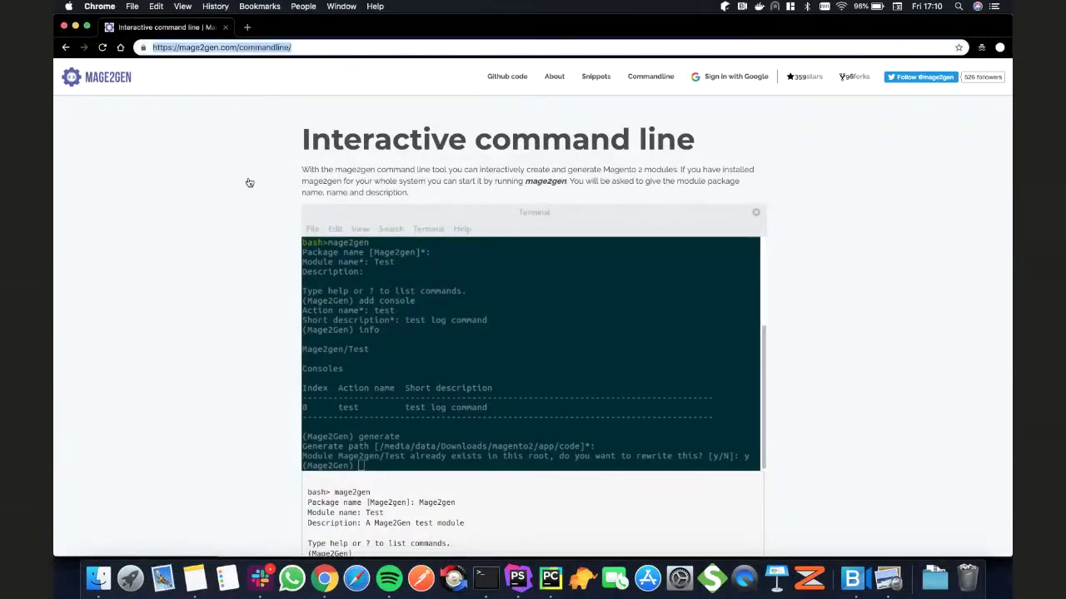
{"action": "left_click", "coordinate": [113, 87]}
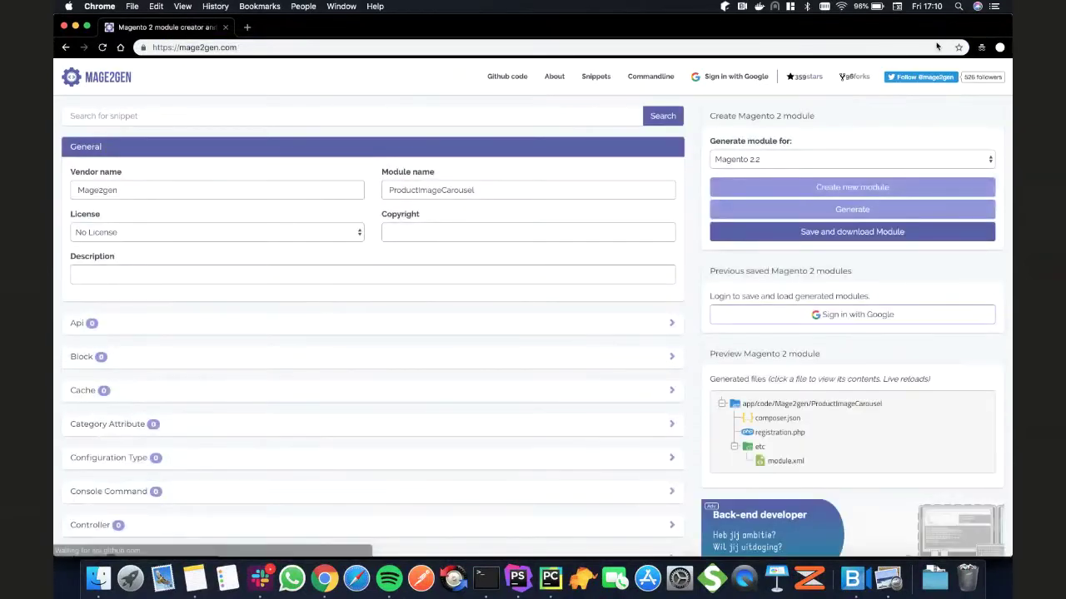
Switch to the BlueJeans meeting window and reveal its meeting controls
{"action": "left_click", "coordinate": [858, 583]}
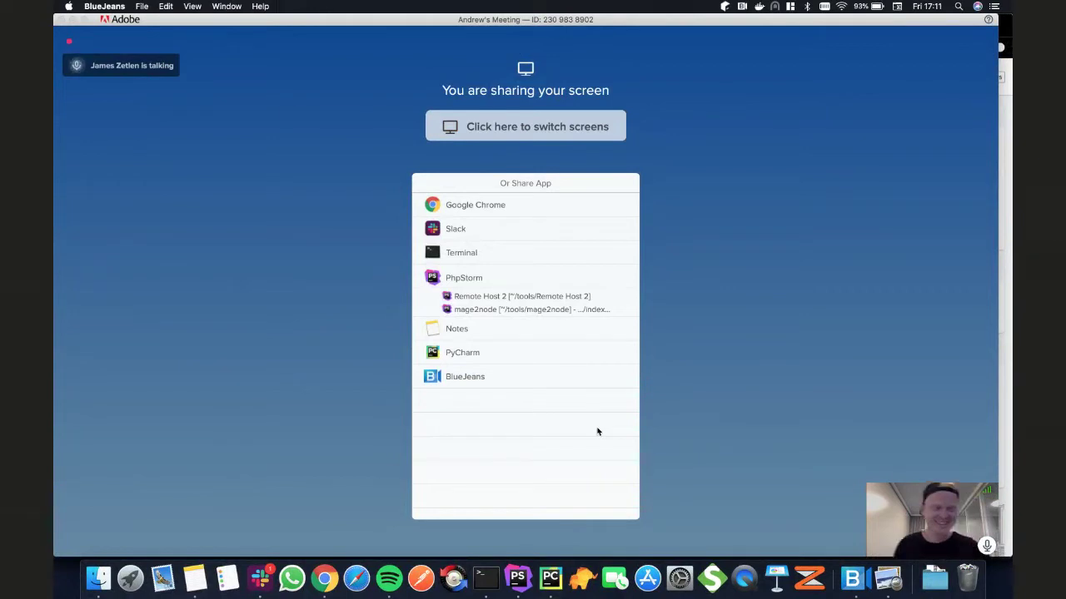
{"action": "mouse_move", "coordinate": [942, 90]}
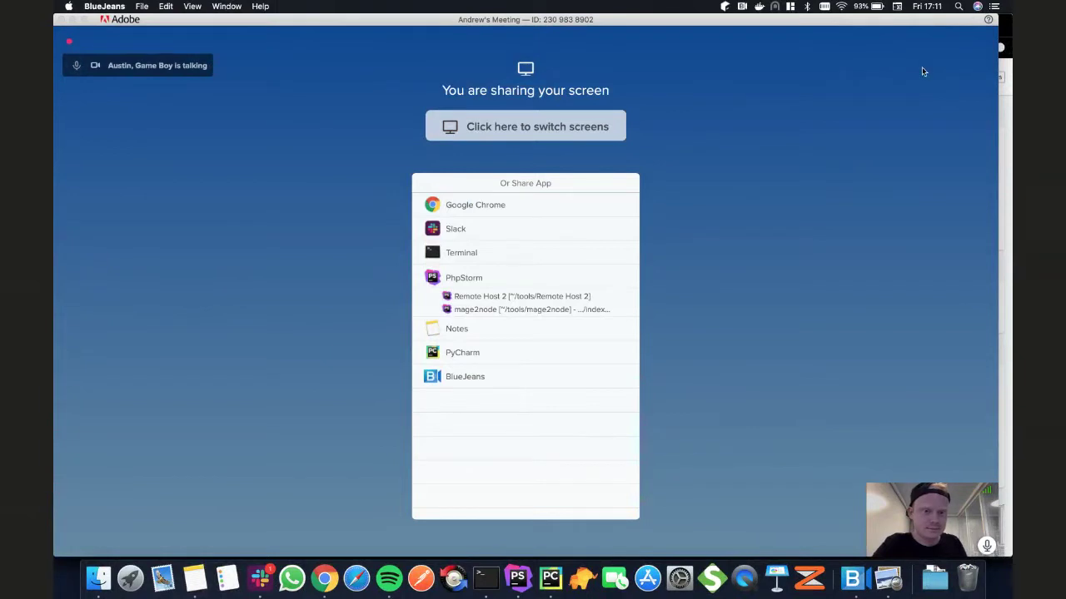
{"action": "mouse_move", "coordinate": [504, 10]}
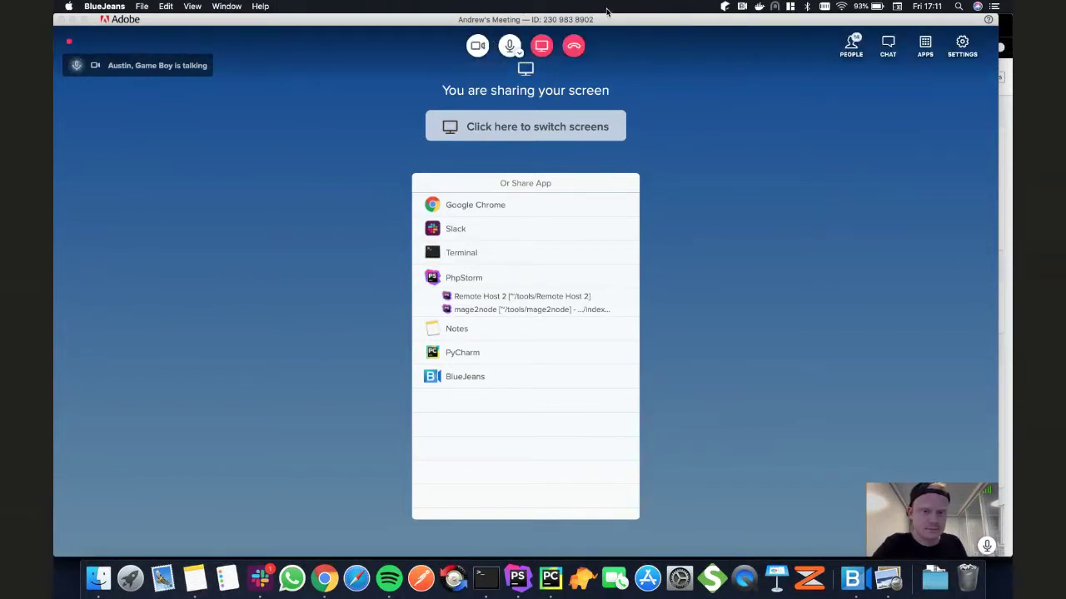